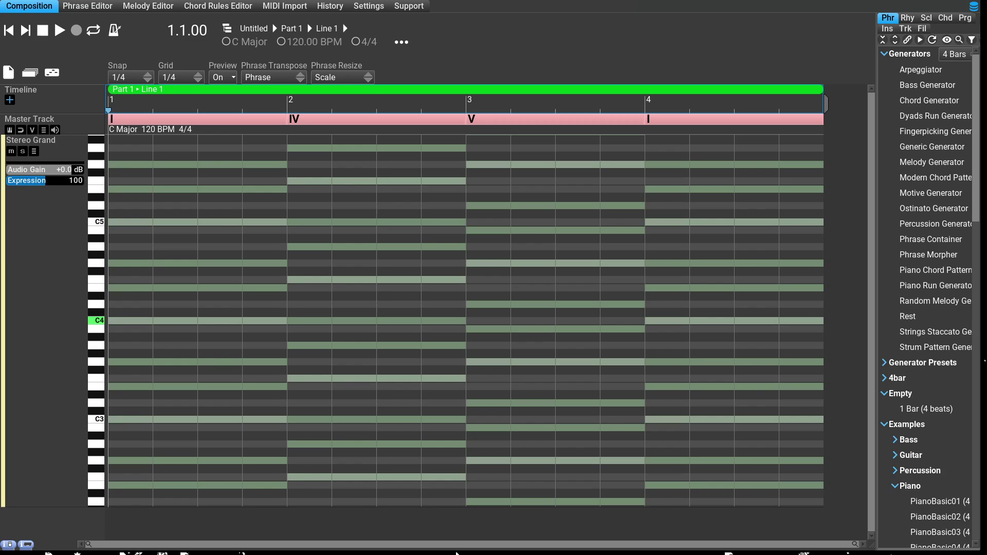
click(935, 502)
drag(935, 501, 935, 486)
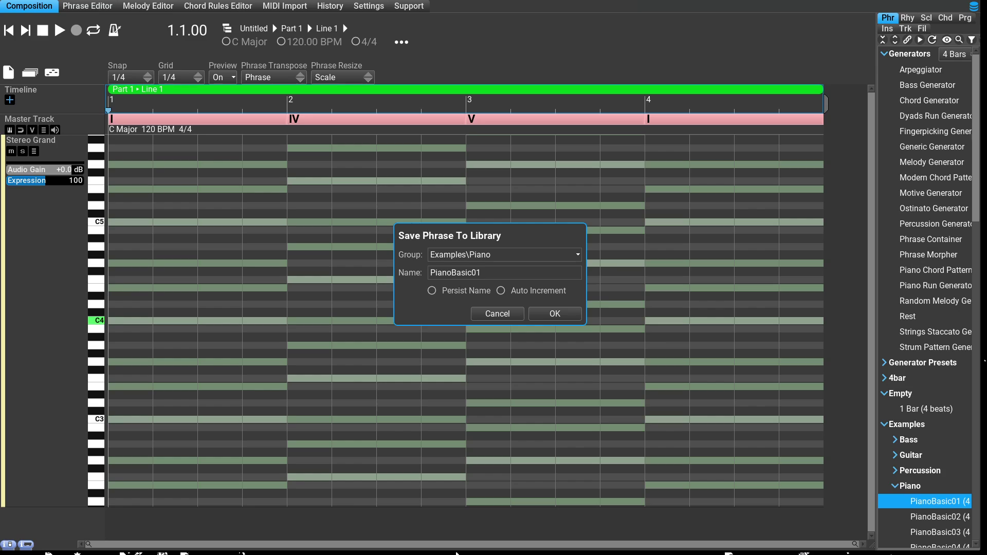
key(Escape)
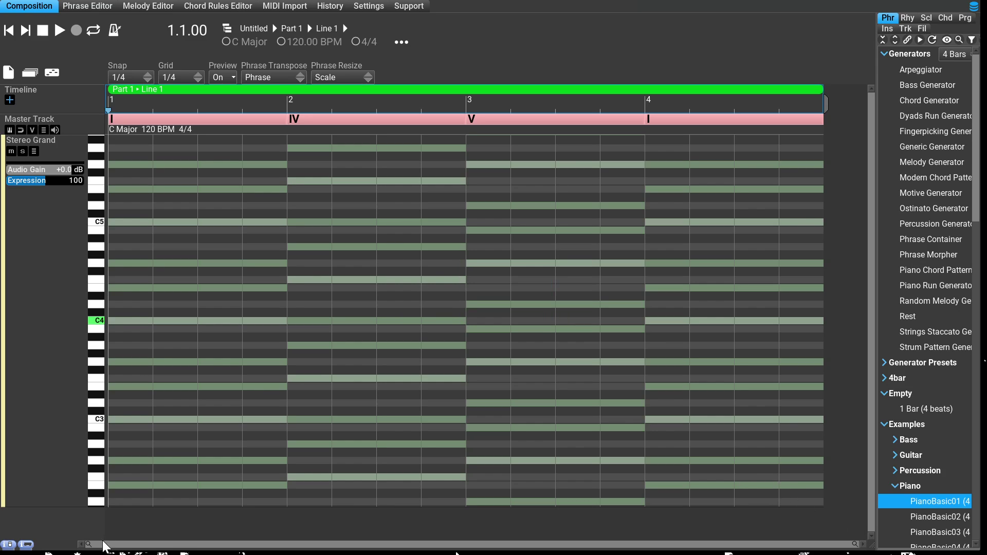
Step: Insert the PianoBasic01 example phrase at measure 1 of the Stereo Grand track
click(163, 515)
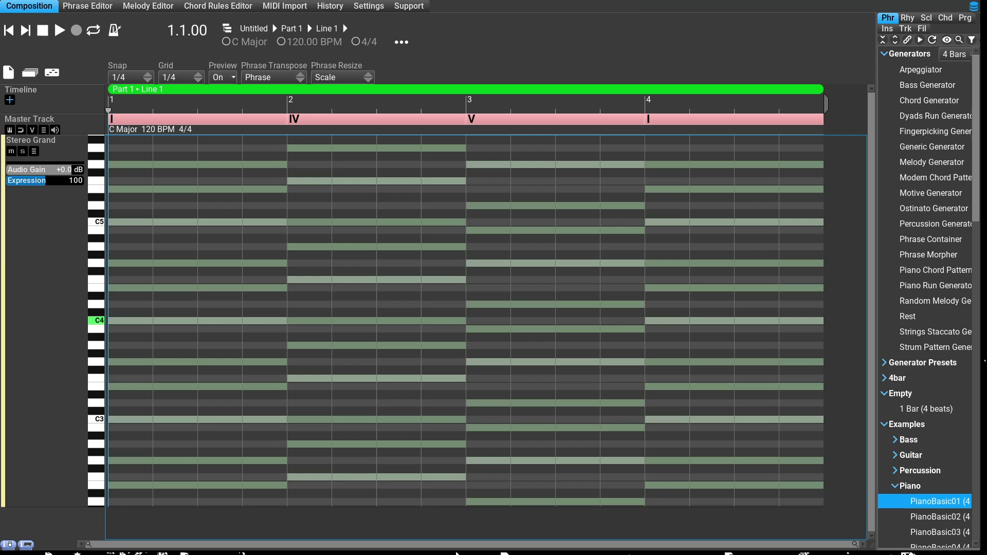
click(936, 501)
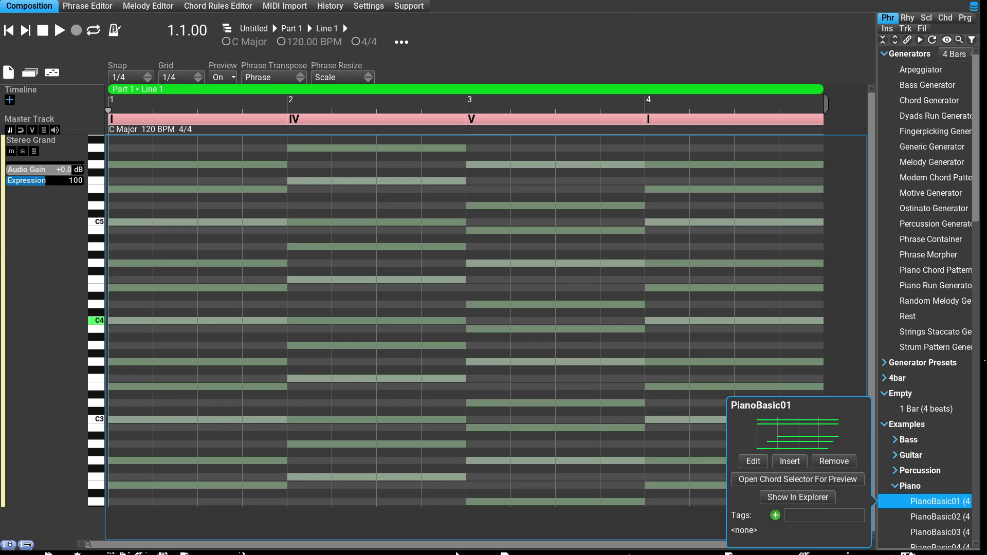
click(790, 461)
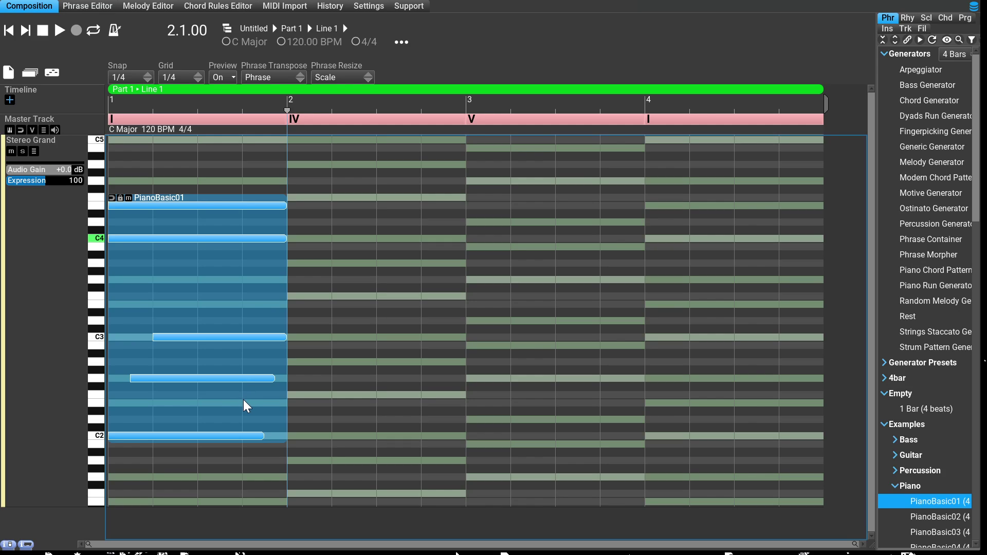
Step: Delete all notes from the inserted PianoBasic01 phrase in the Phrase Editor and apply the change to the composition
double_click(242, 399)
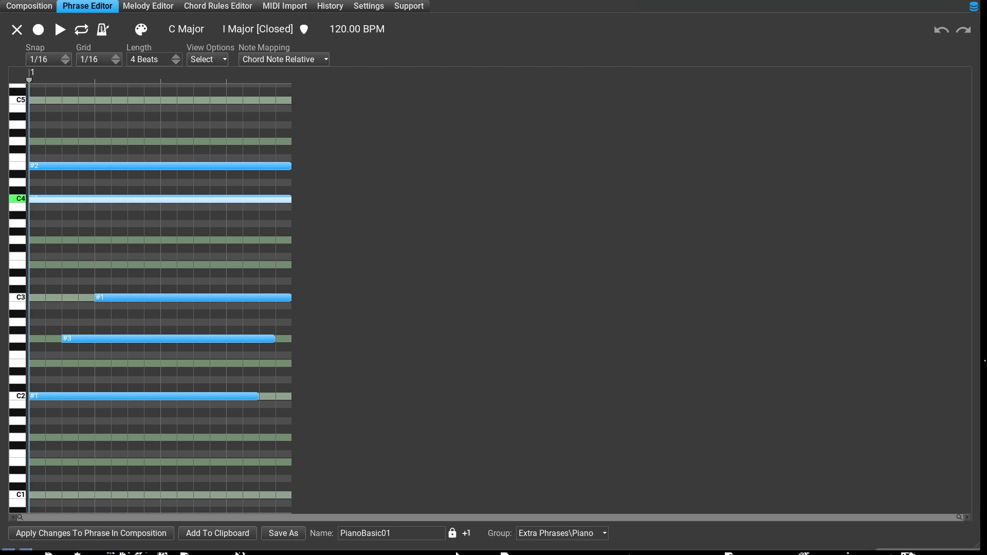
key(Delete)
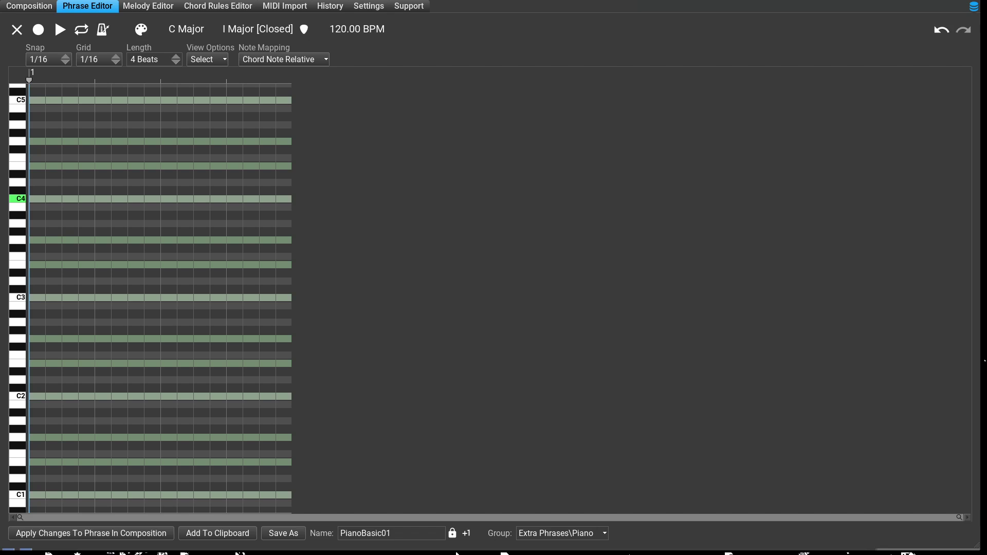
key(Return)
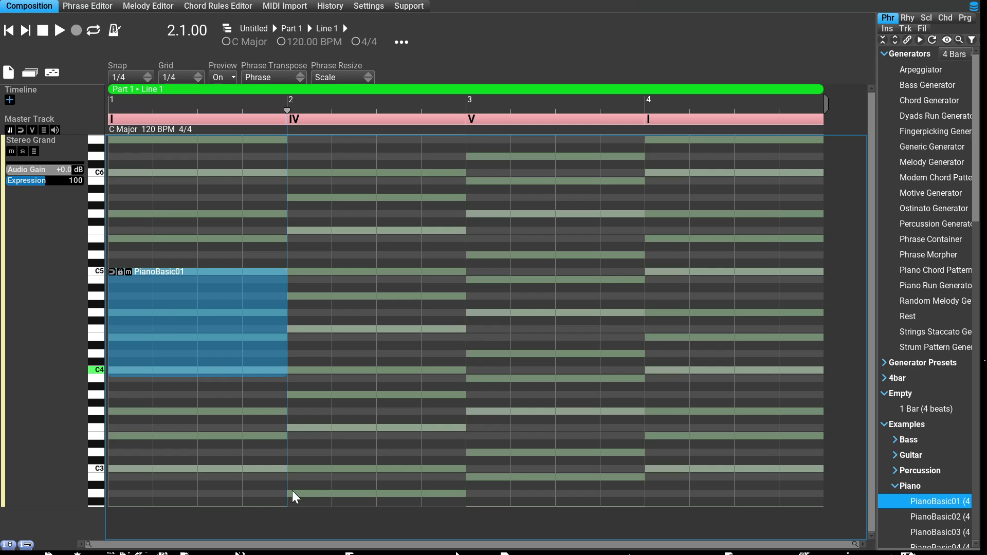
Step: Save the emptied phrase to the library group Empty under the name "1 bar test"
right_click(278, 447)
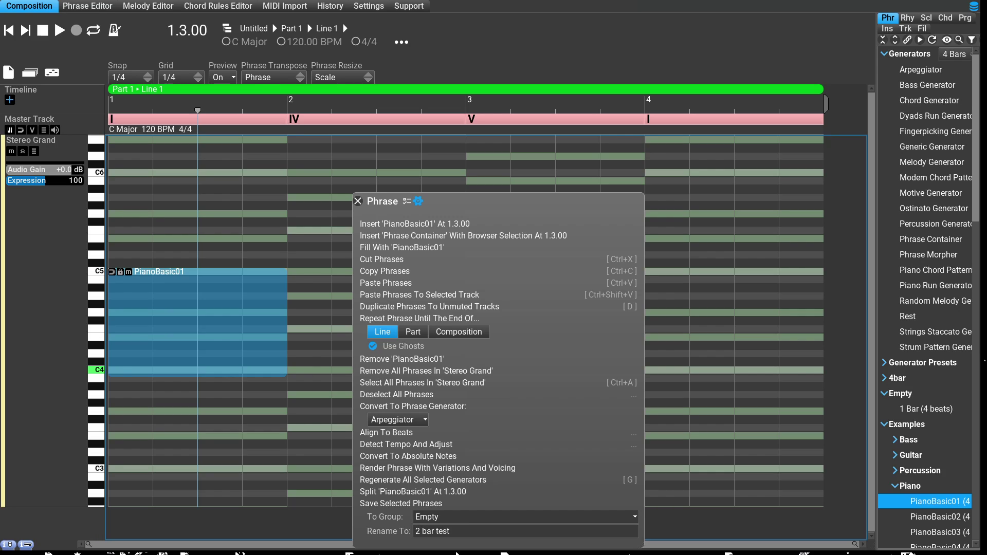
click(525, 531)
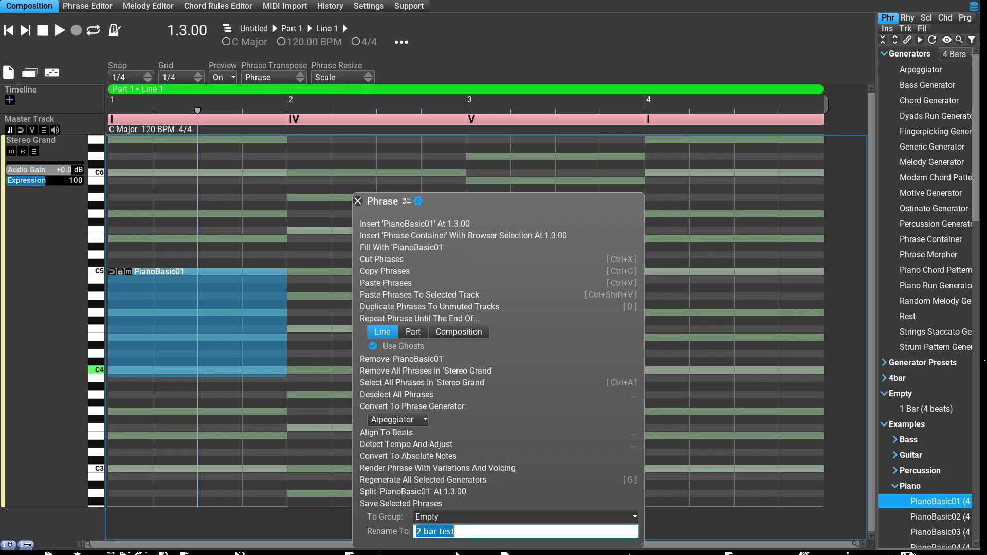
click(422, 531)
key(Delete)
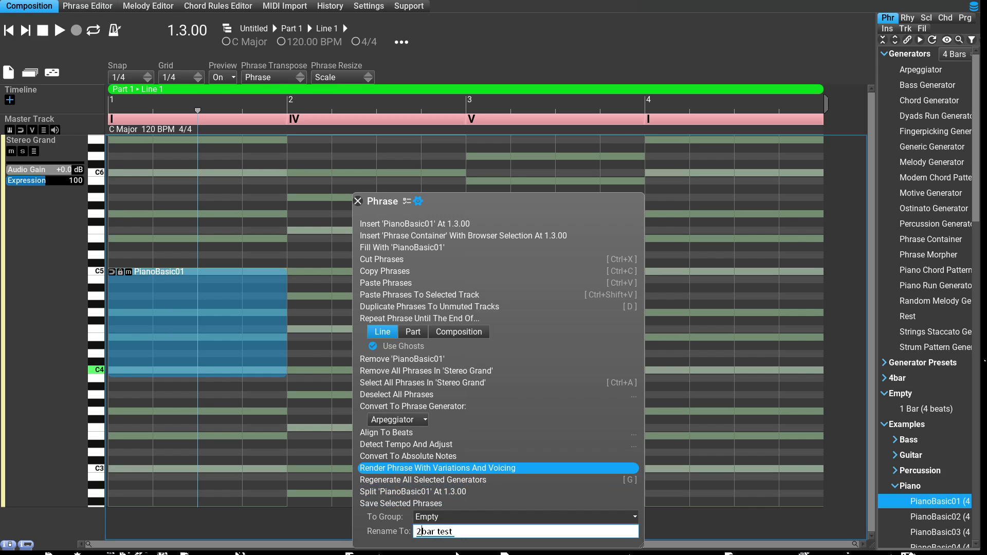
key(BackSpace)
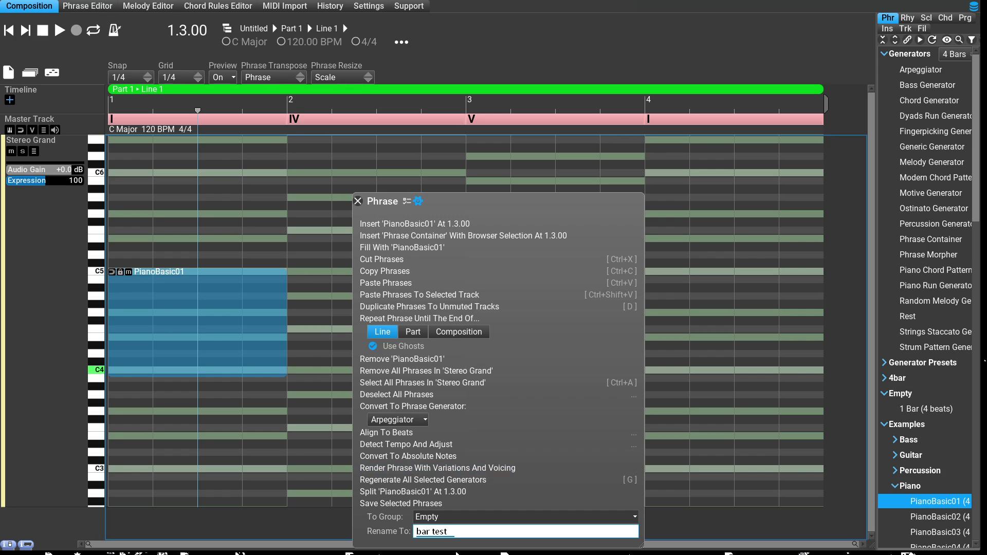
text(1)
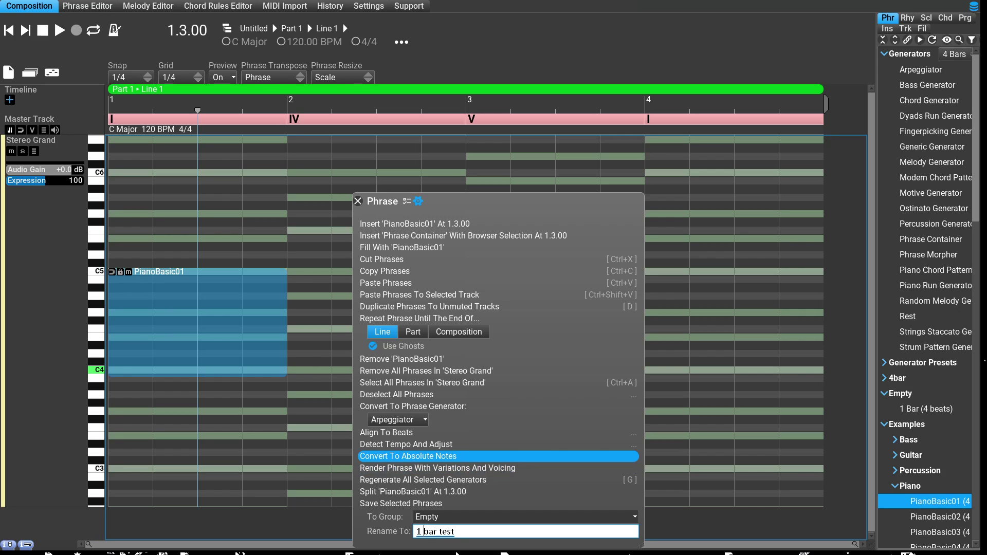
key(Return)
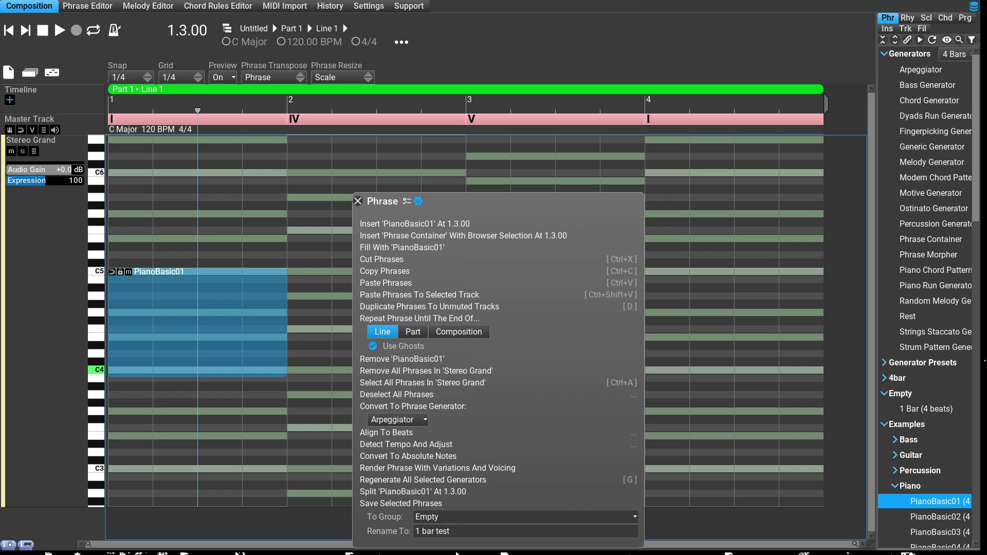
click(401, 503)
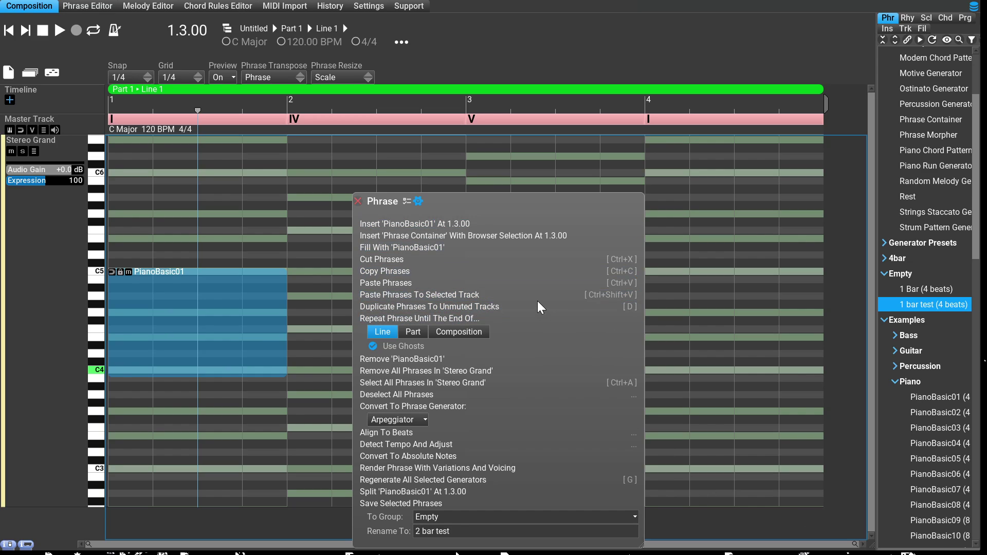
key(Escape)
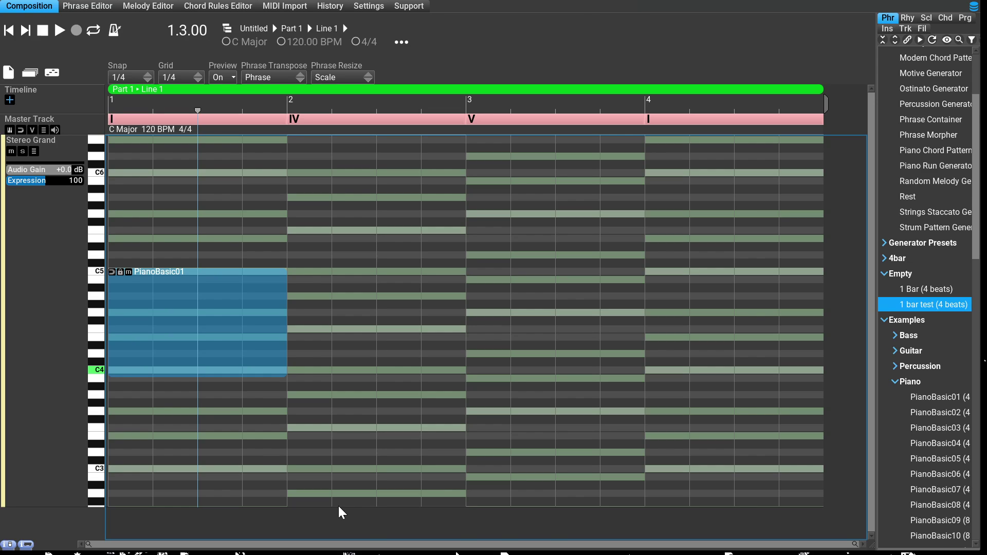
Step: Open the empty phrase for editing and enter one-beat chord notes #1 on beat one and #2 on beat two
key(Tab)
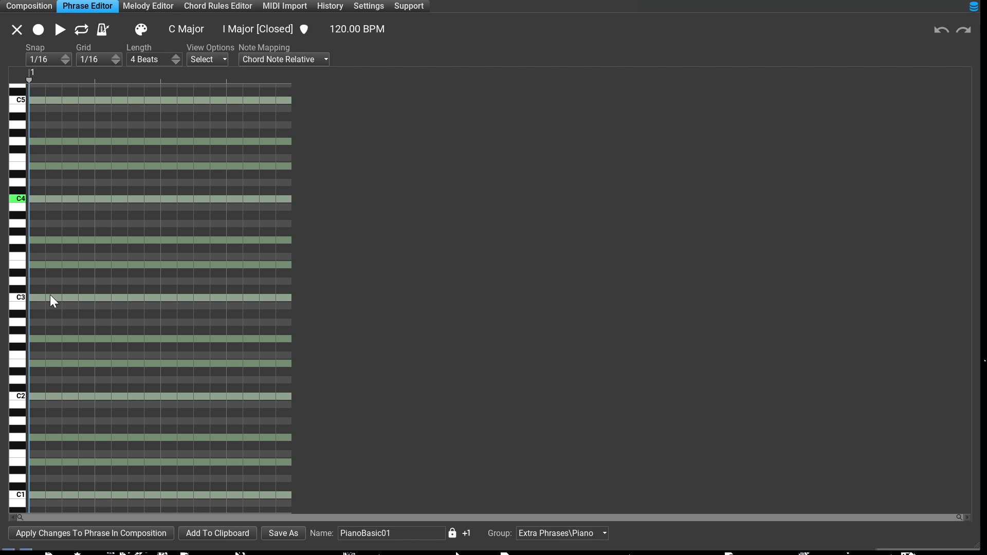
key(Insert)
mouse_move(68, 306)
mouse_down()
mouse_move(165, 306)
mouse_move(136, 312)
mouse_up()
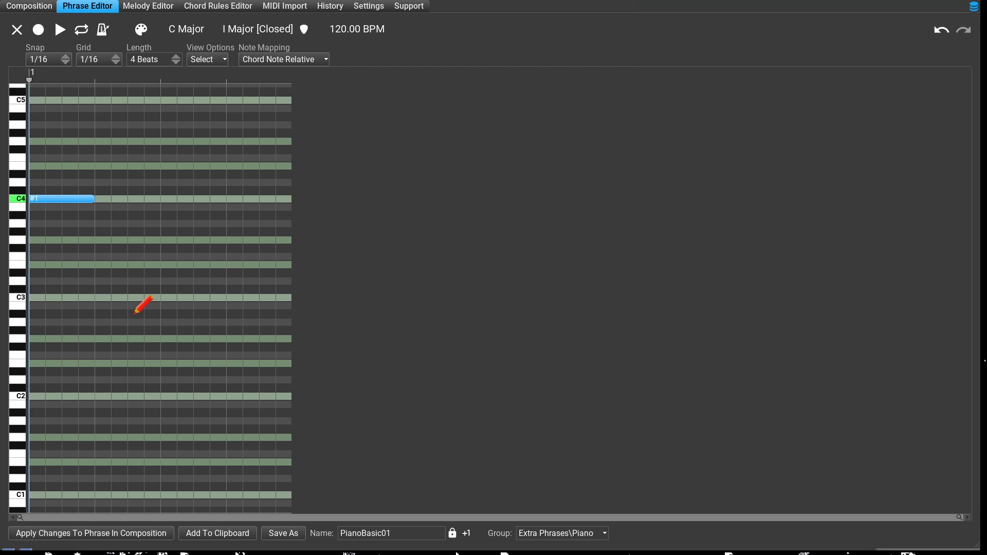
click(145, 251)
key(2)
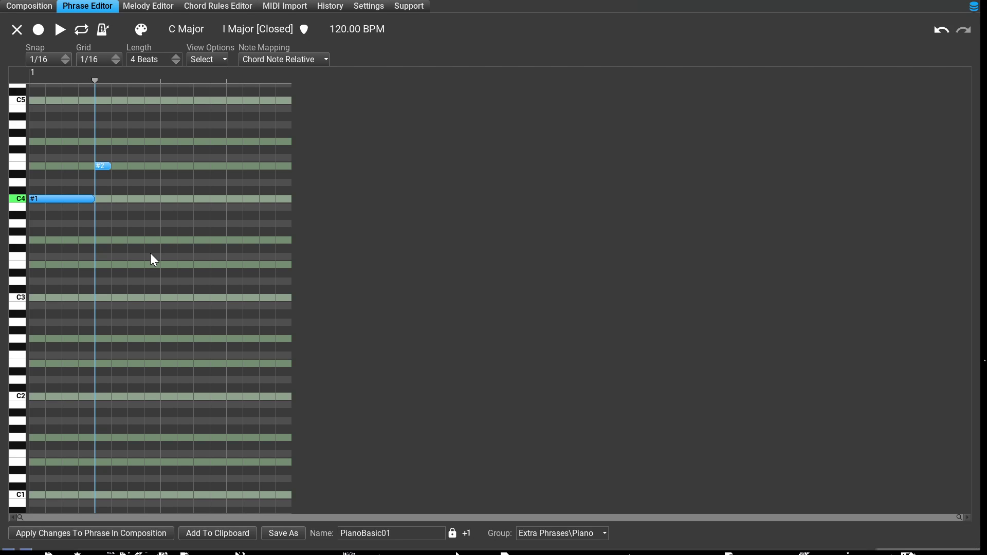
key(shift+Right)
key(shift+Right)
key(shift+Right)
Step: Add one-beat chord notes #3 on beat three and #1 on beat four, and play the phrase back
key(3)
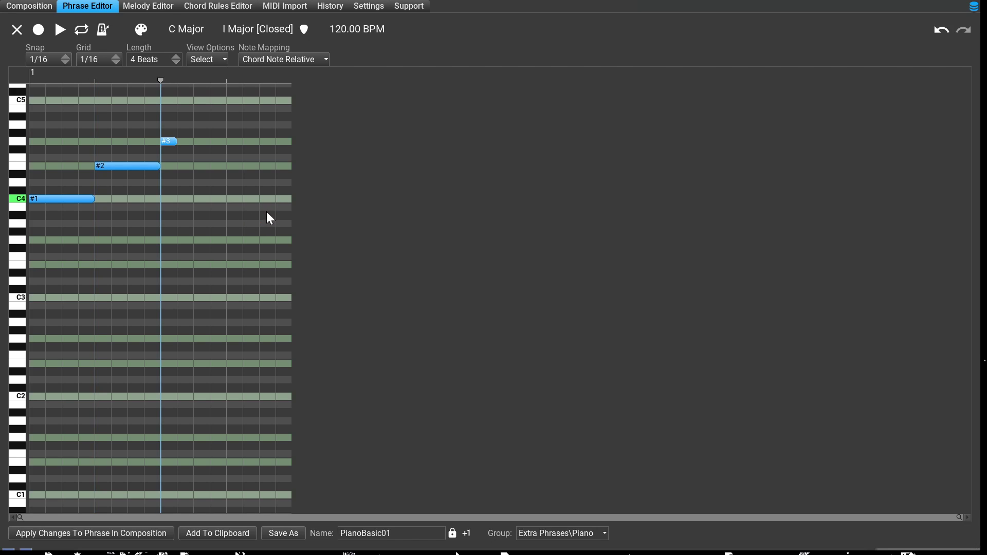
key(shift+Right)
key(shift+Right)
key(shift+Right)
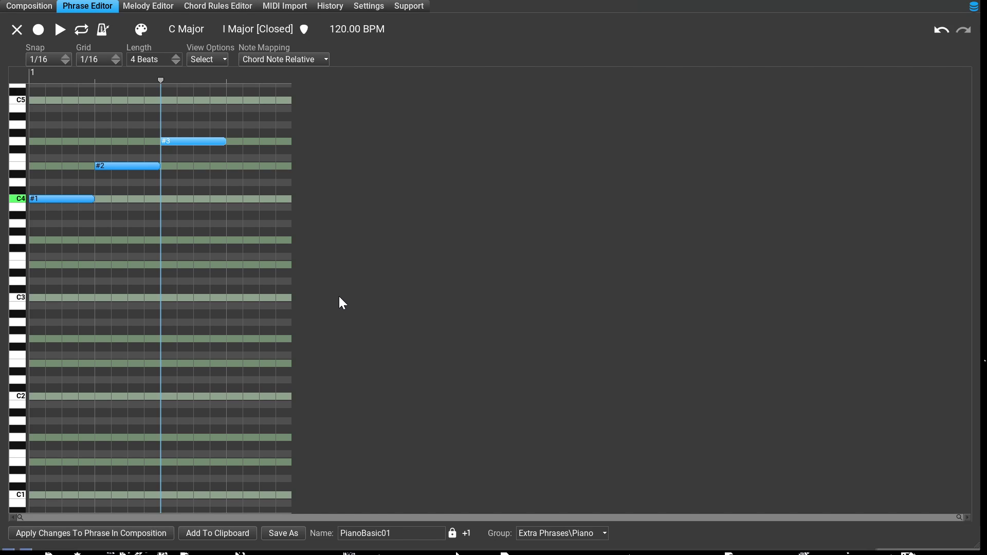
key(1)
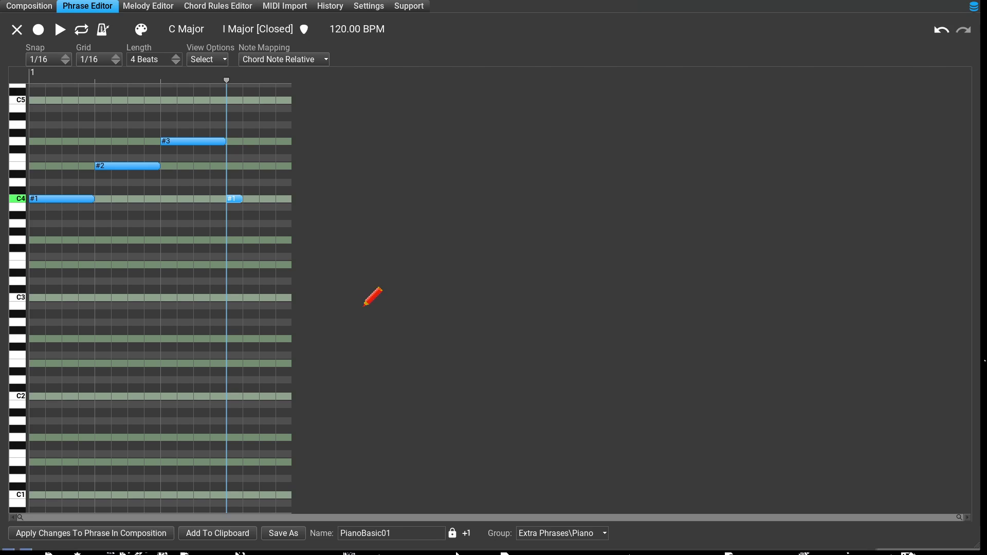
drag(363, 306, 435, 295)
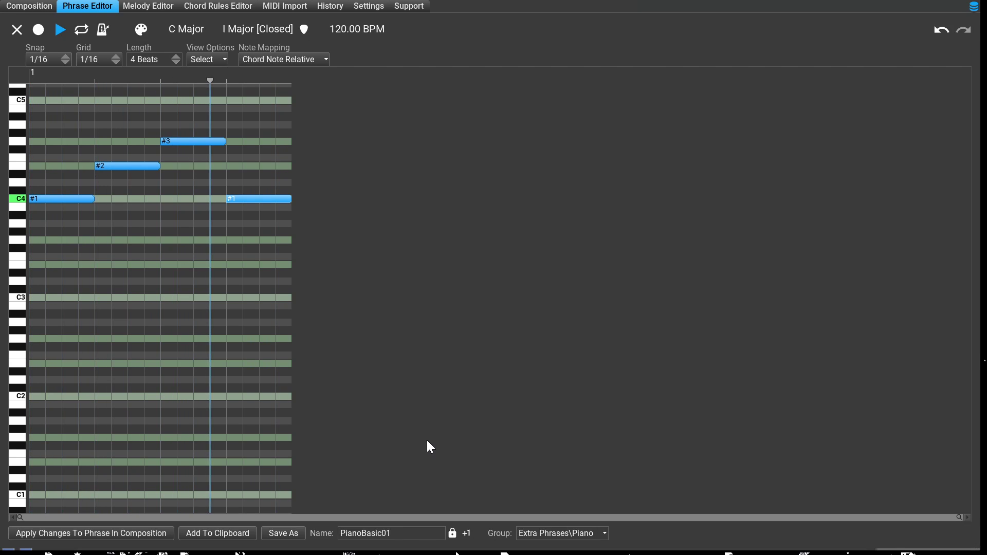
key(space)
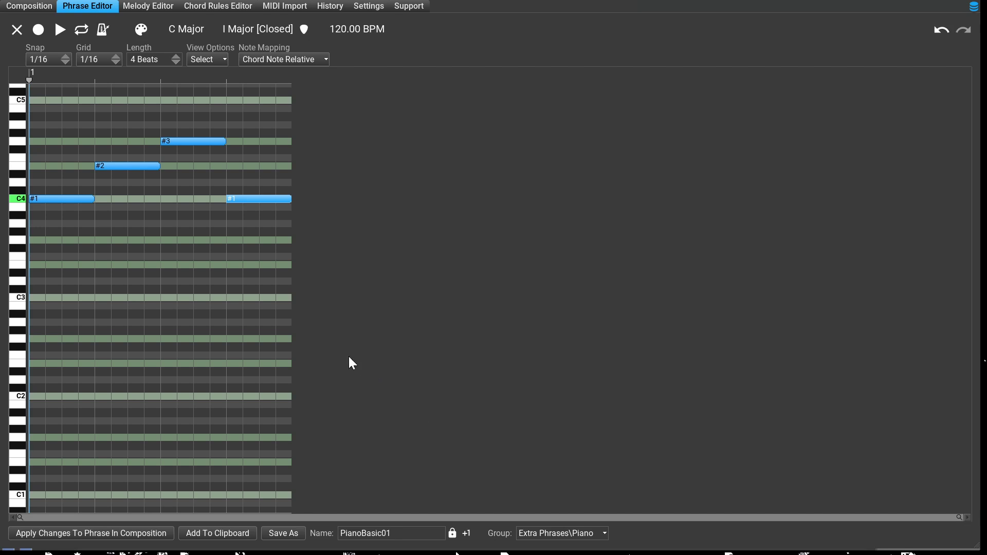
Step: Examine the note properties of chord note #3 on beat three, including its note kind, offsets and accent
scroll(38, 384, down, 2)
scroll(38, 384, up, 5)
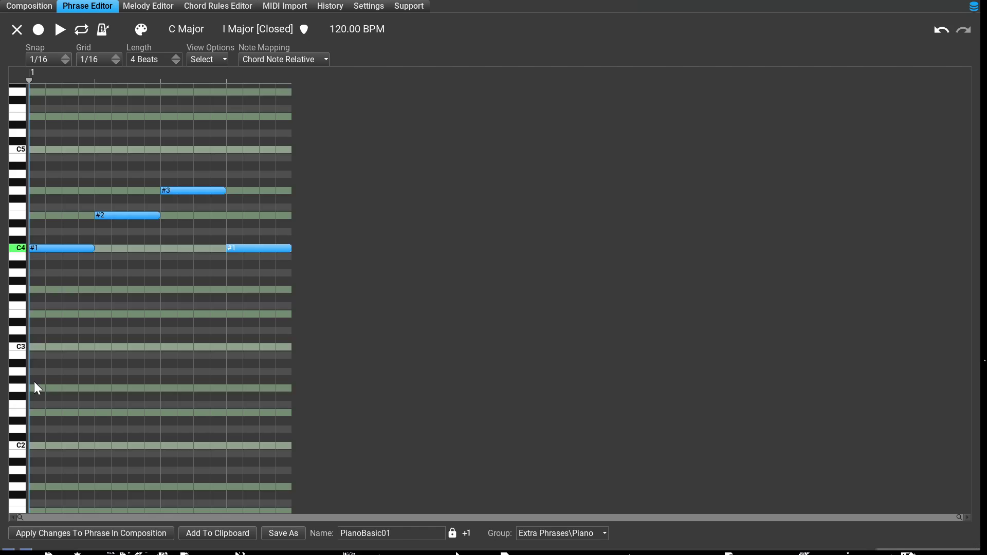
scroll(34, 383, up, 4)
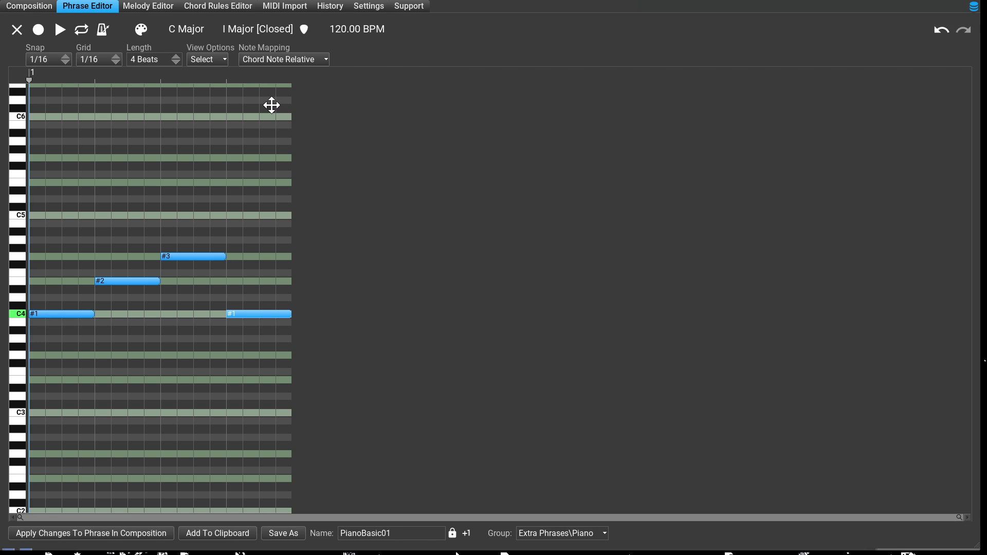
drag(272, 106, 295, 3)
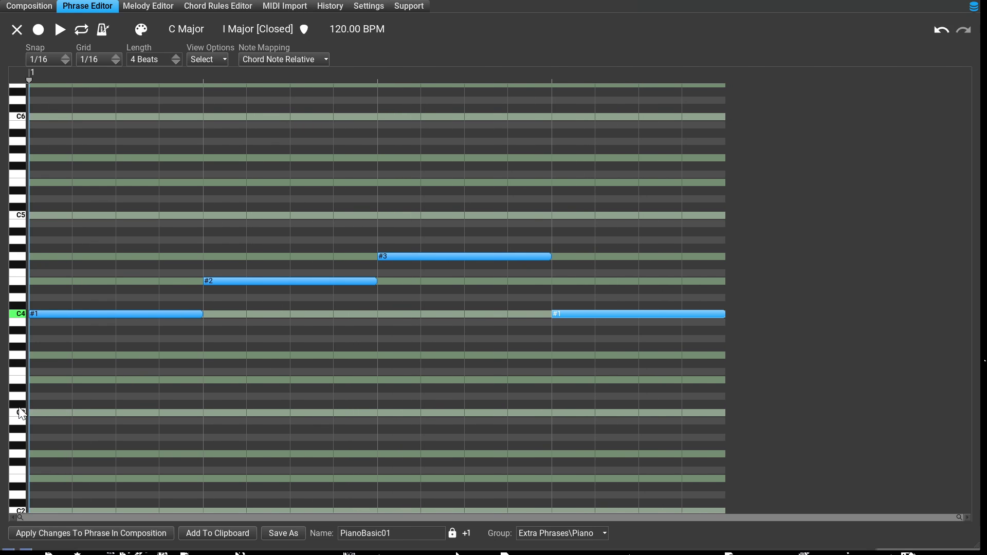
scroll(19, 407, down, 2)
scroll(24, 402, up, 2)
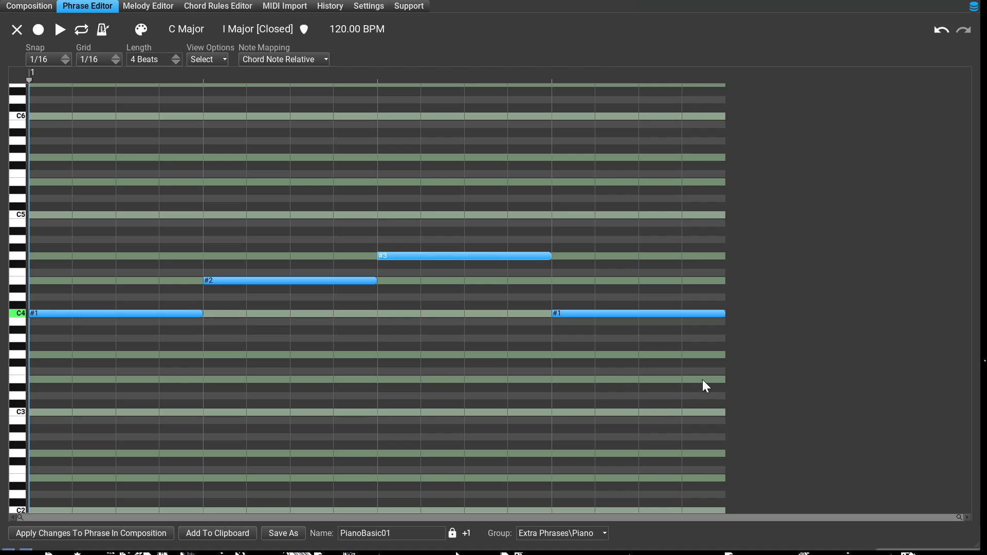
key(i)
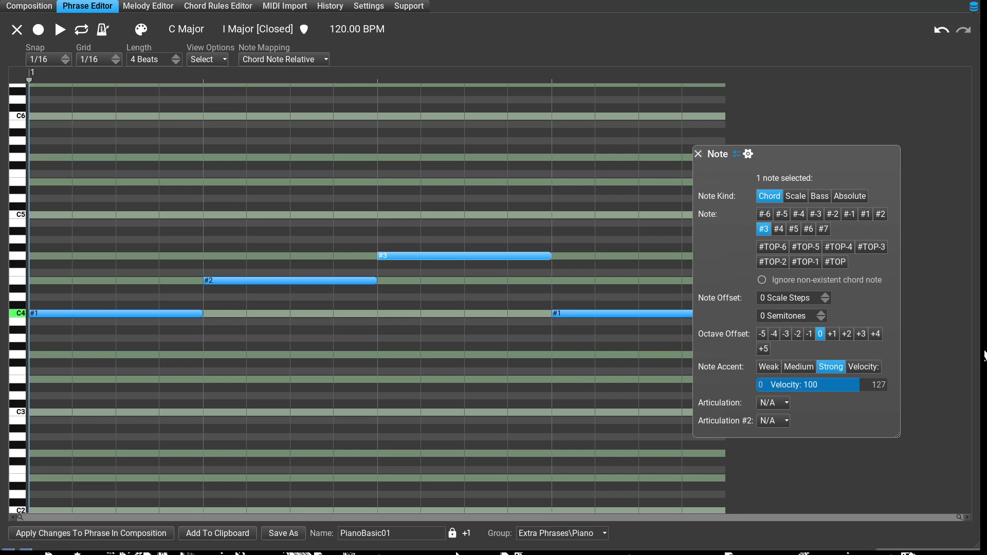
key(Escape)
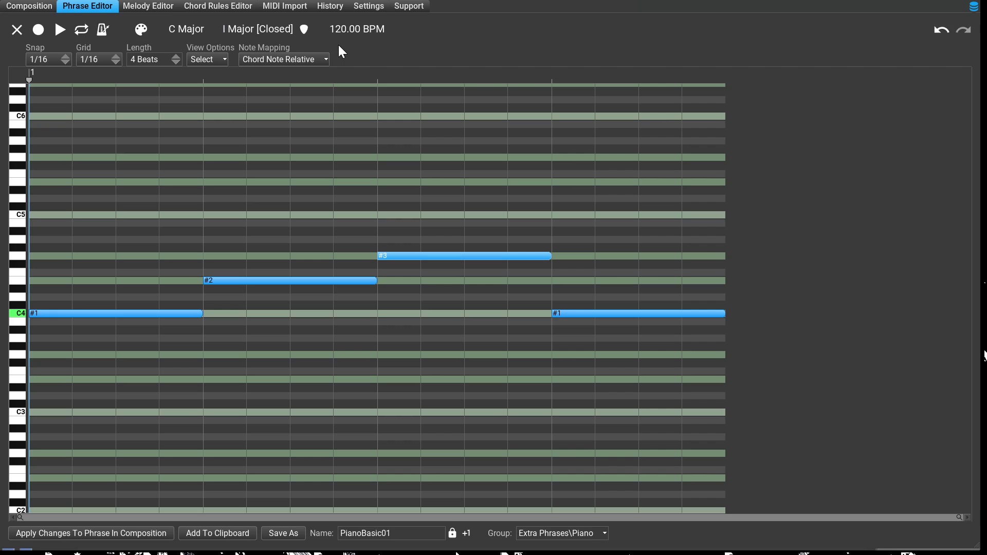
Step: Try the phrase over different chord roots in C Major, setting the chord to V, IV and II Major in turn
click(225, 29)
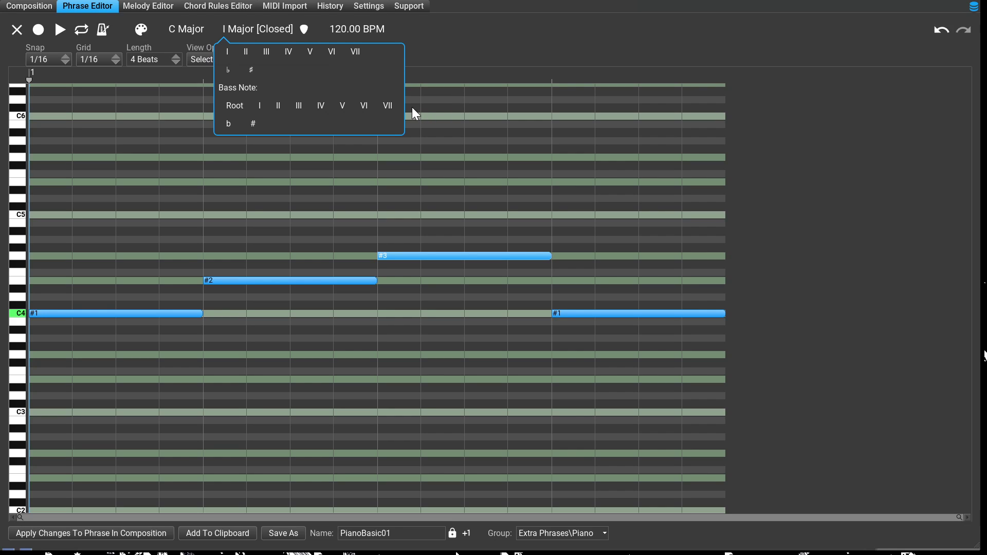
click(464, 76)
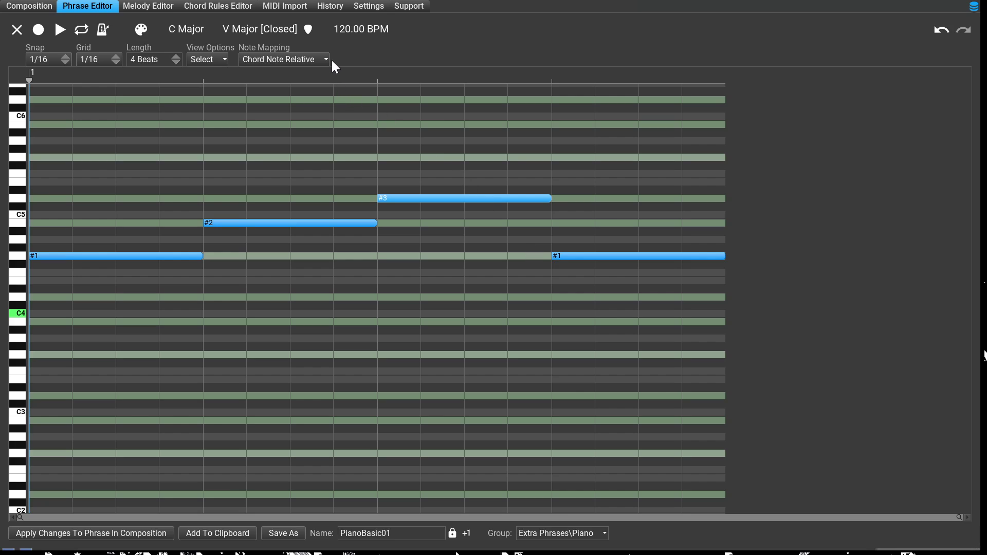
click(225, 29)
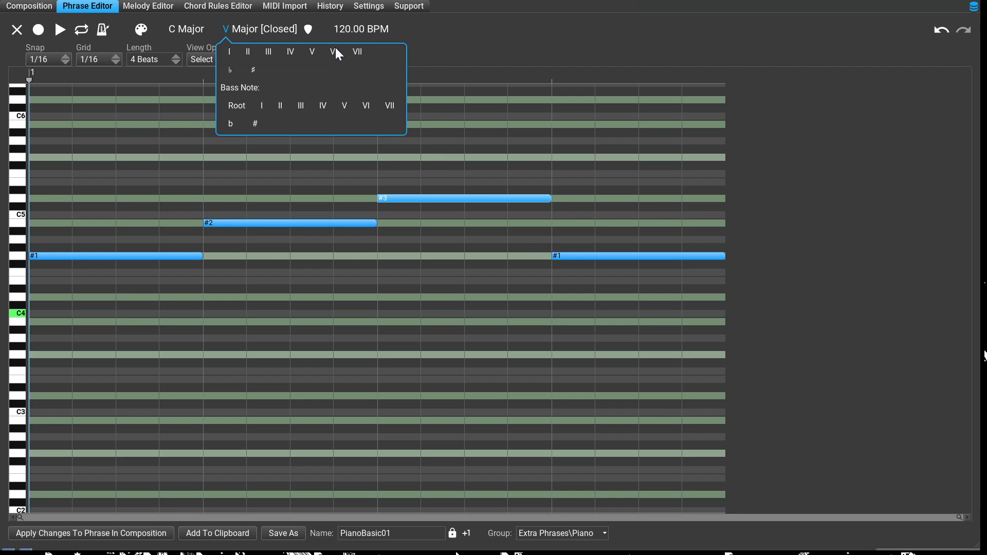
click(290, 51)
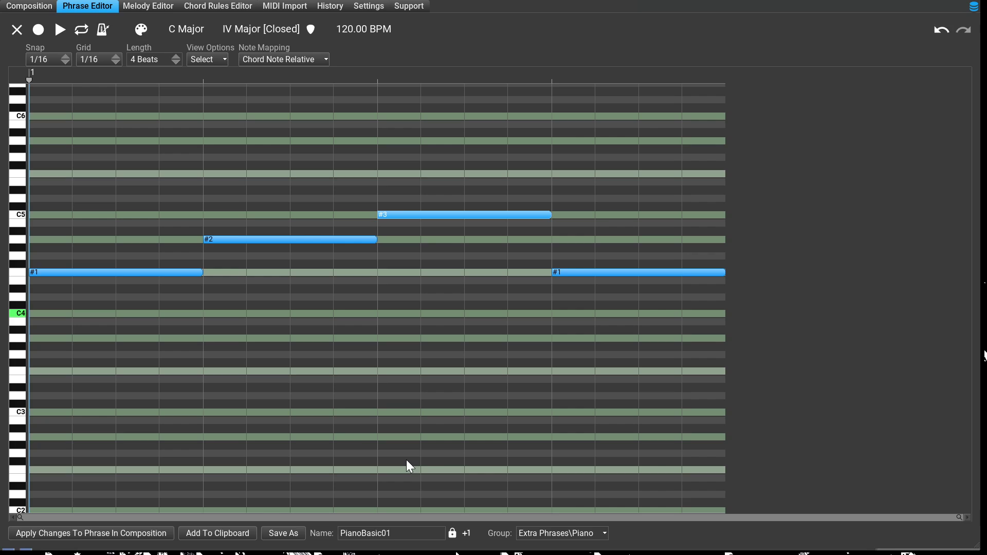
click(343, 40)
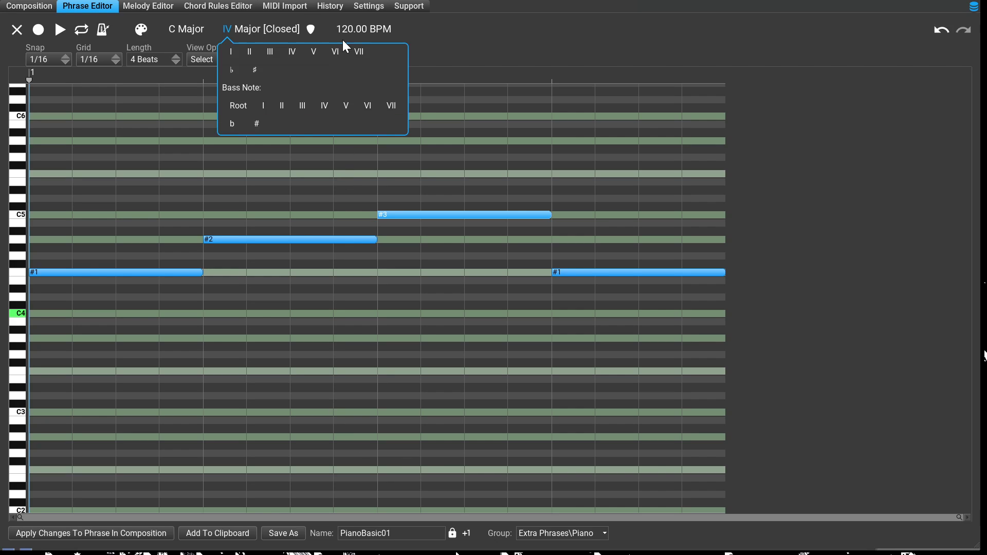
click(375, 85)
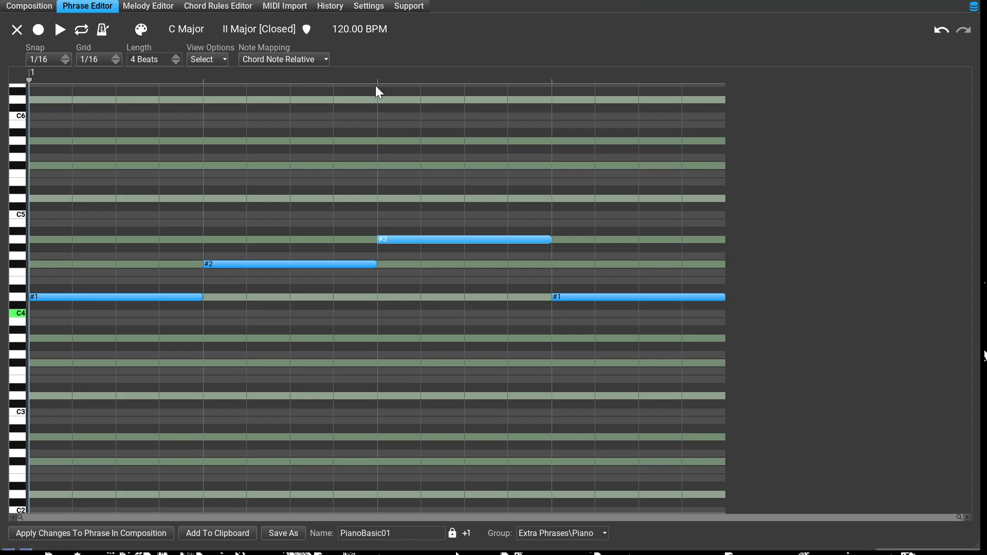
Step: Try different qualities for the II chord: Minor, Major, Minor again and Diminished
click(365, 45)
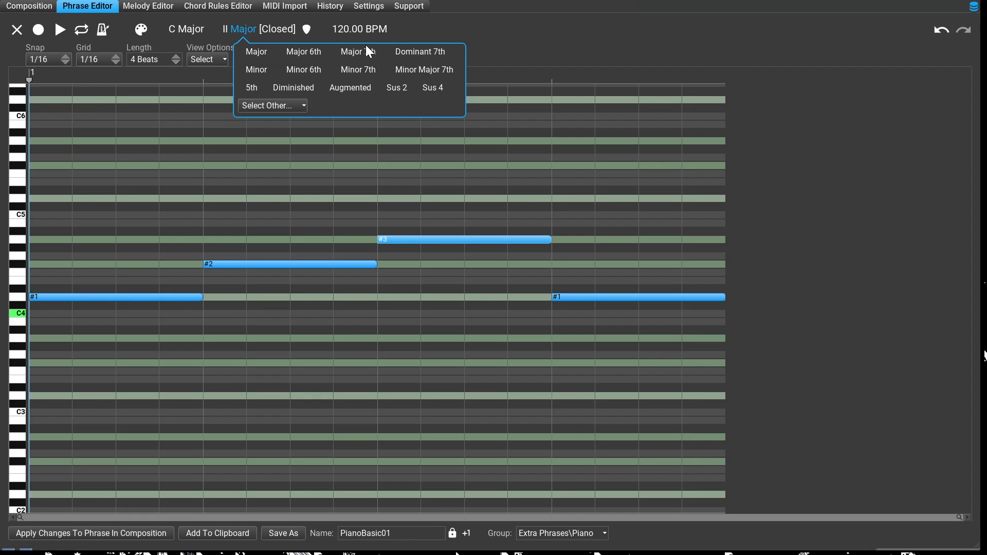
click(386, 103)
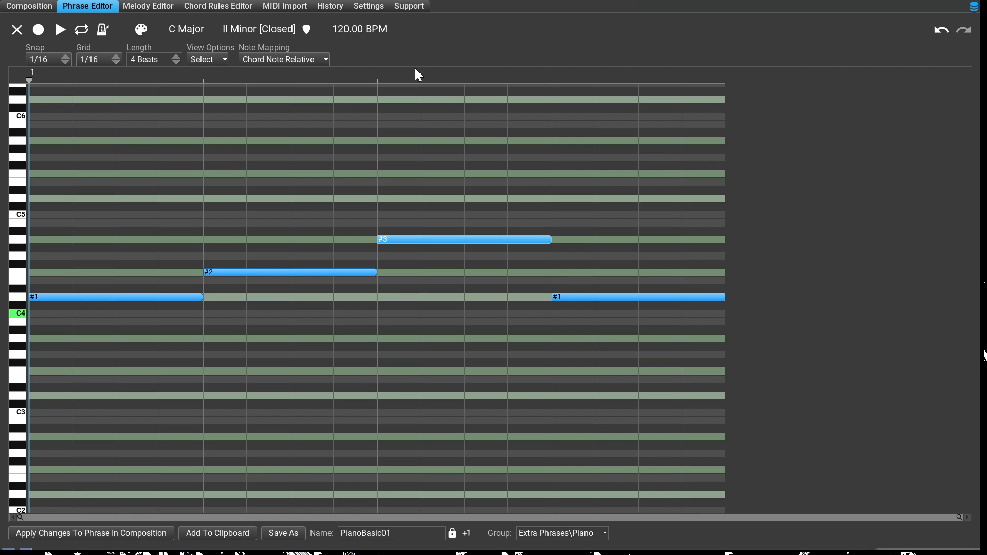
click(243, 29)
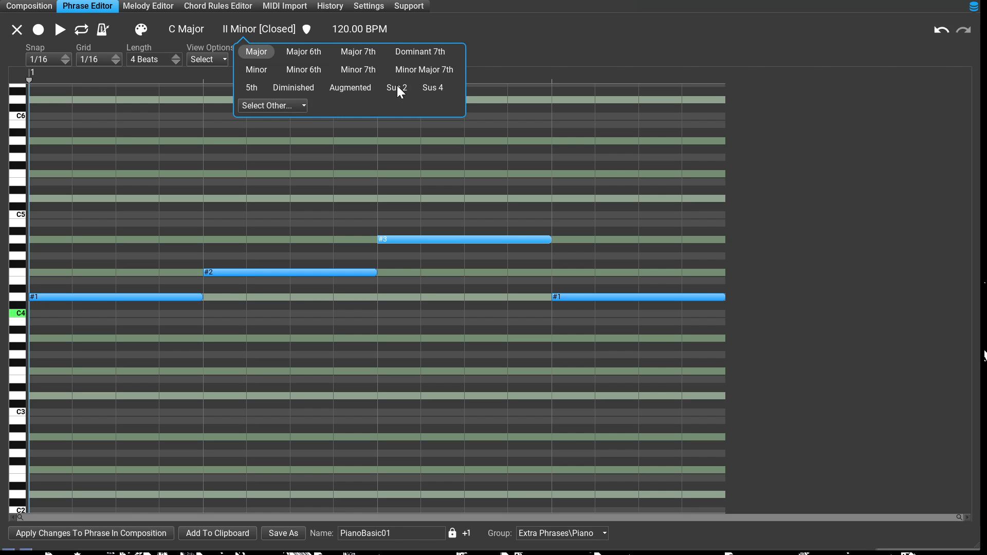
key(Return)
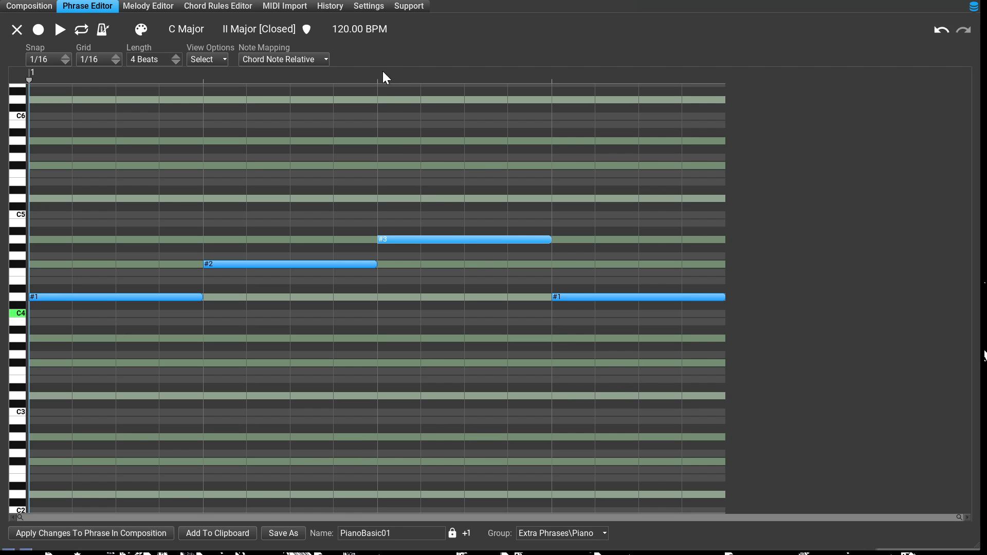
click(239, 29)
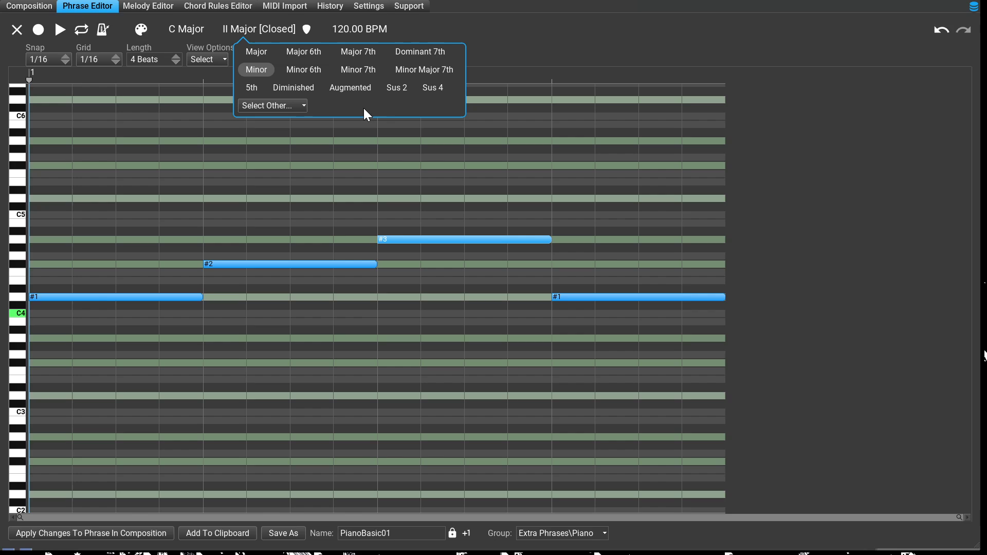
click(247, 70)
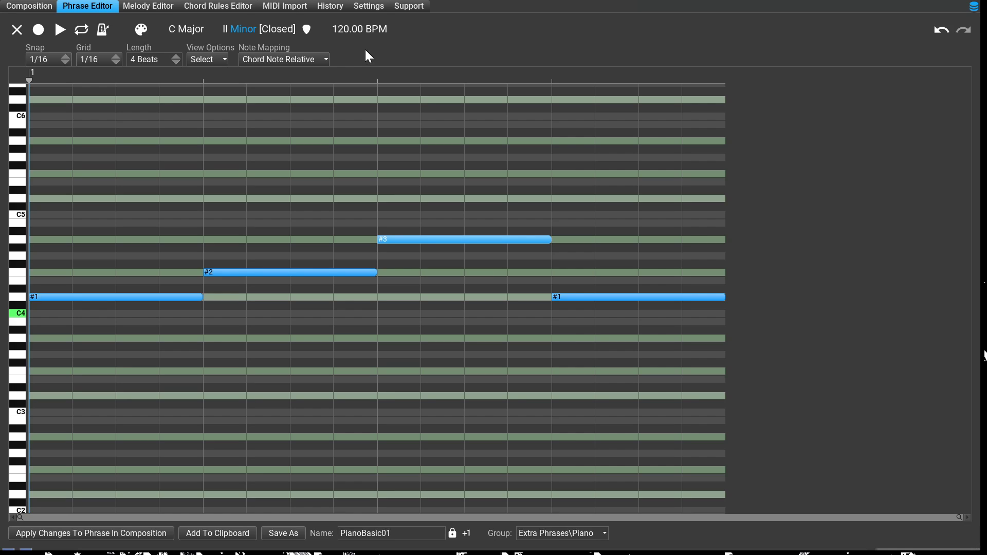
click(461, 129)
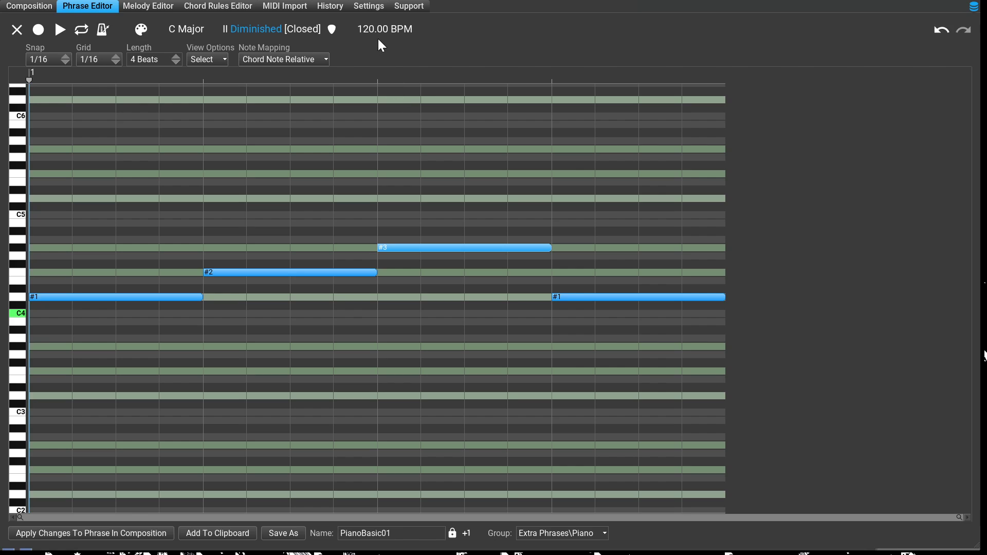
Step: Set the chord back to I Major and apply the changes to the phrase in the composition
click(250, 27)
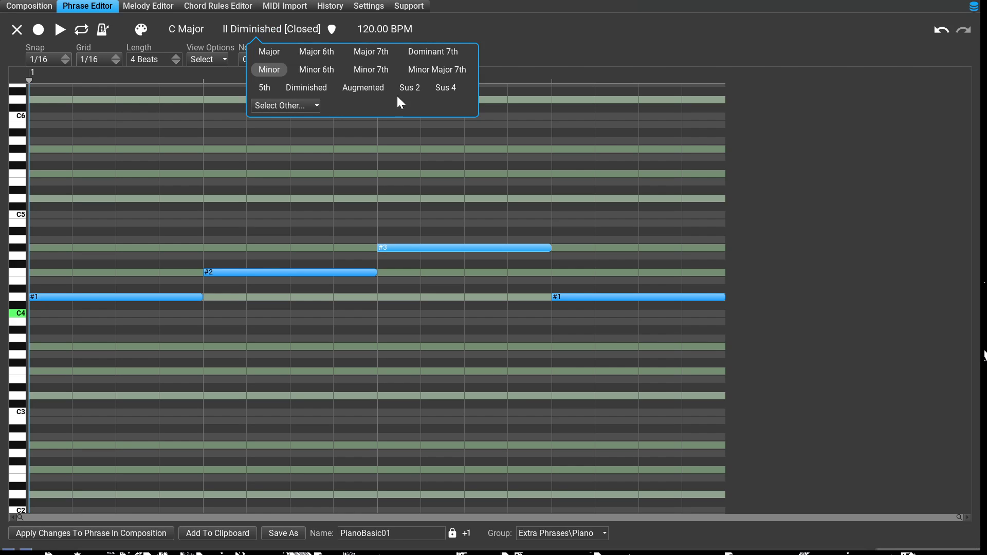
click(268, 51)
click(227, 28)
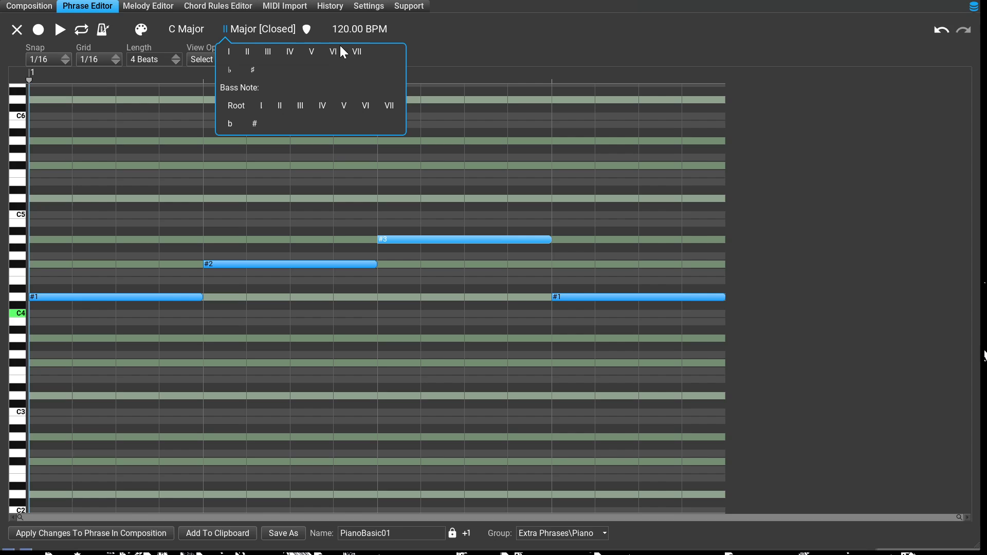
click(229, 51)
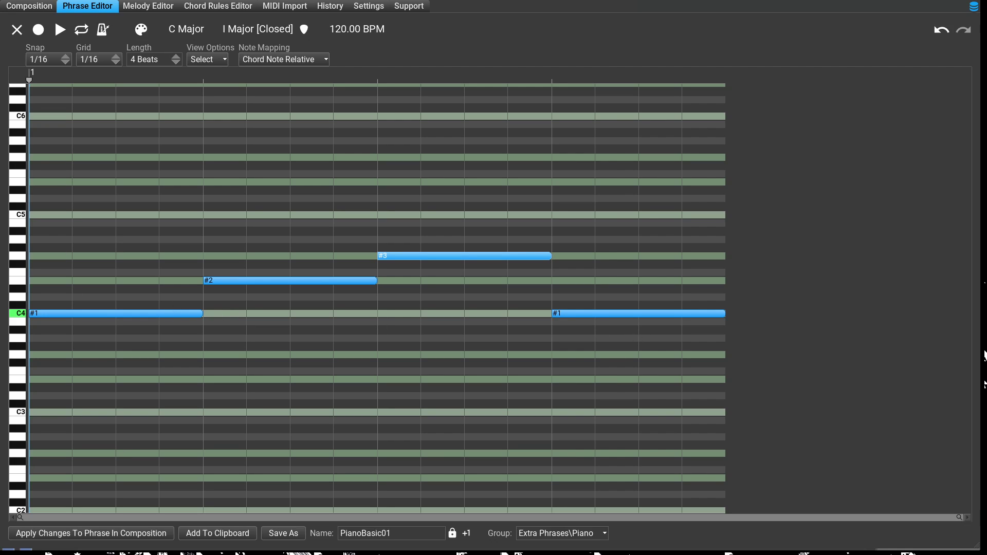
click(91, 533)
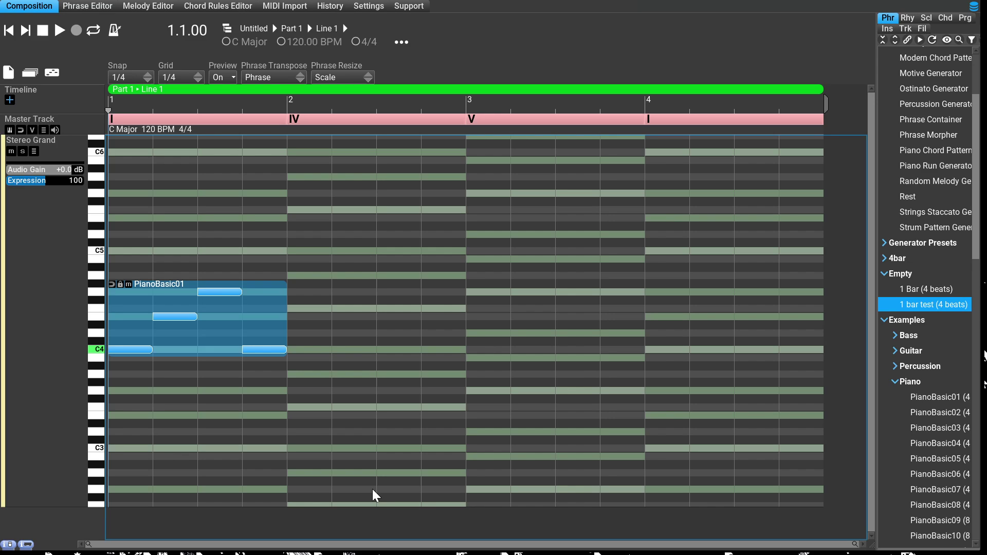
Step: Move the PianoBasic01 phrase to bar 2 under the IV chord and check its notes in the Phrase Editor
drag(376, 494, 640, 491)
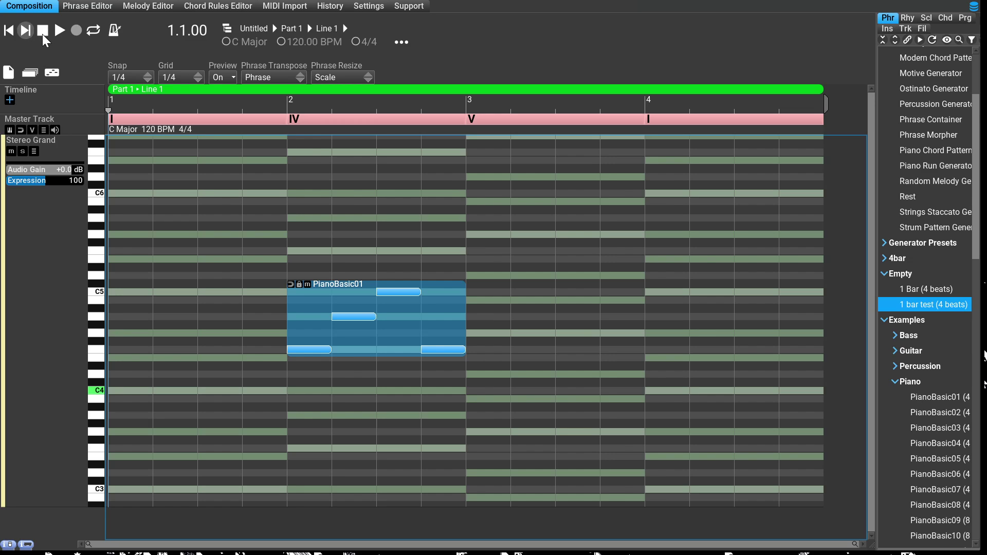
click(96, 6)
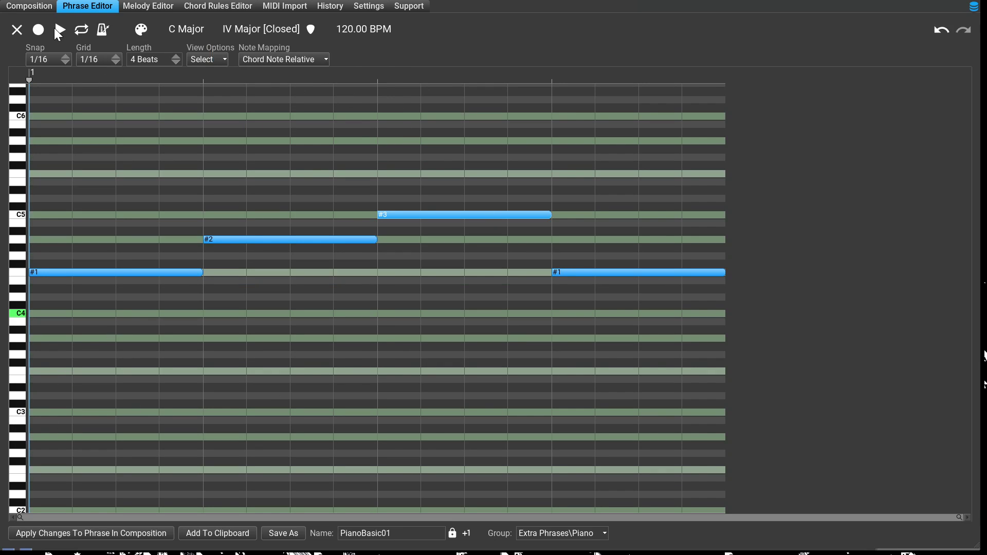
click(51, 10)
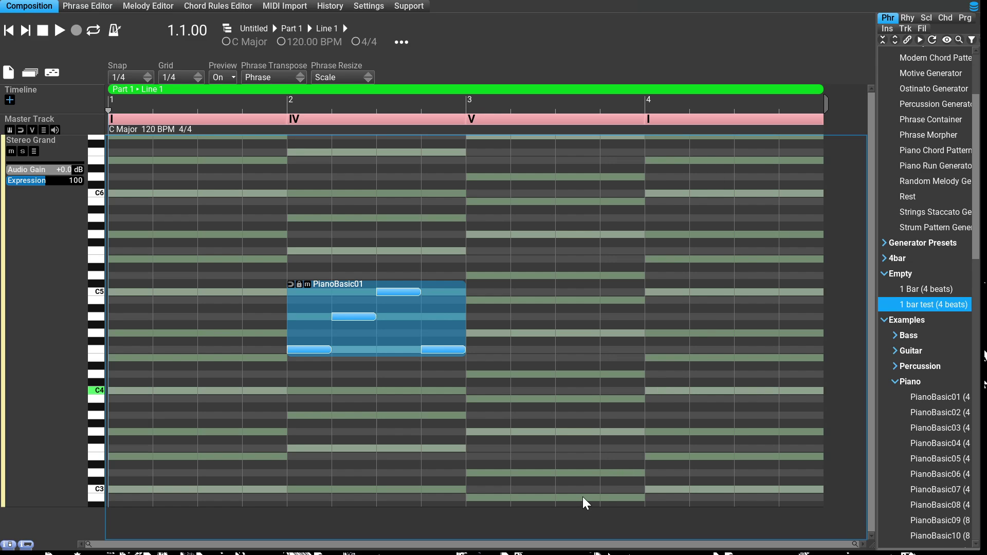
Step: Move the PianoBasic01 phrase to bar 3 under the V chord and on to bar 4 under the I chord
drag(575, 467, 827, 466)
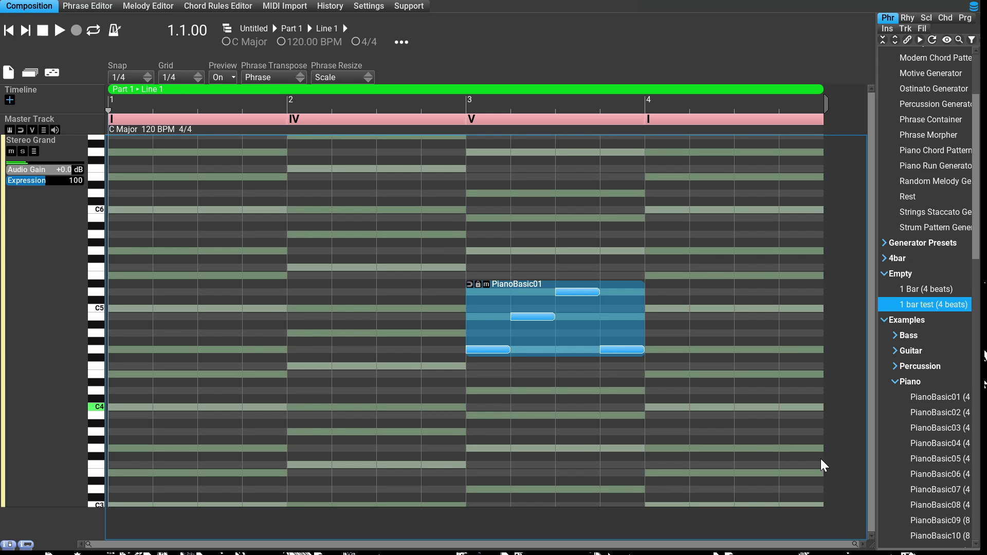
drag(794, 496, 966, 493)
drag(984, 356, 984, 356)
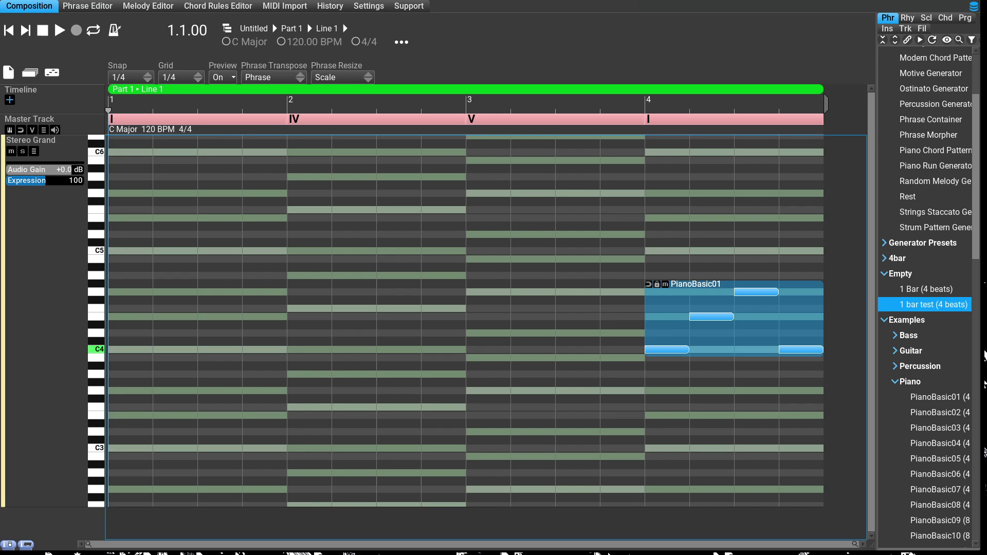
Step: Return to the Phrase Editor and inspect the note properties of chord note #3 on beat three
click(119, 9)
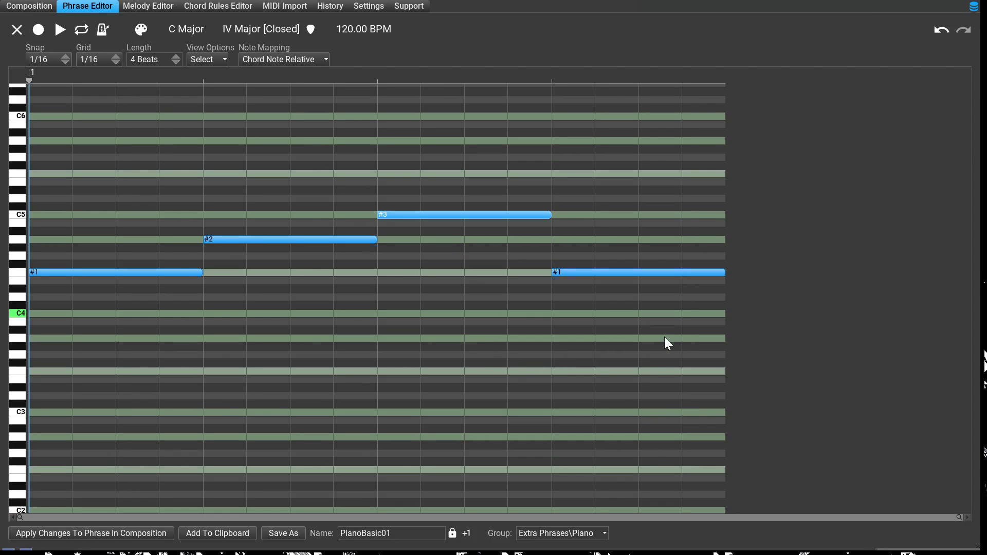
key(i)
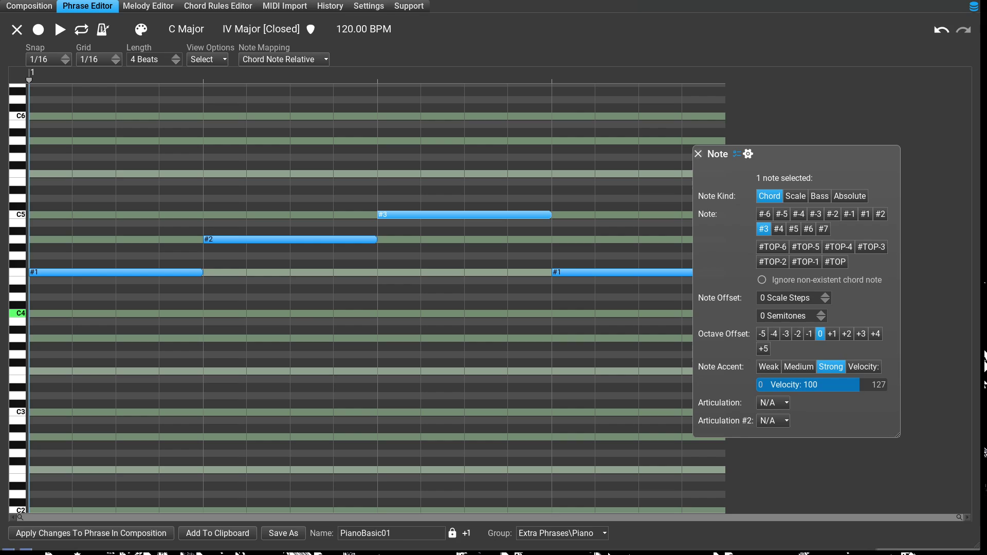
click(698, 154)
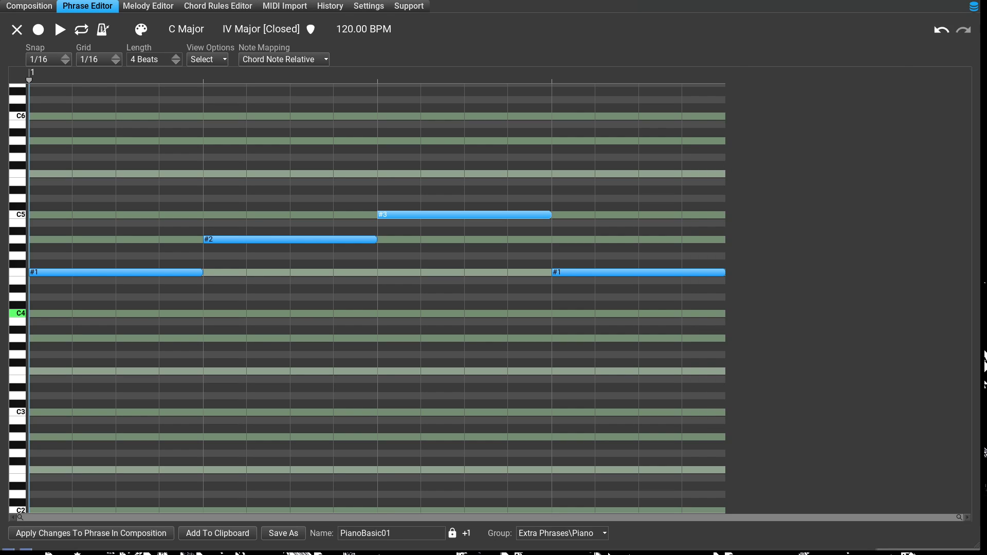